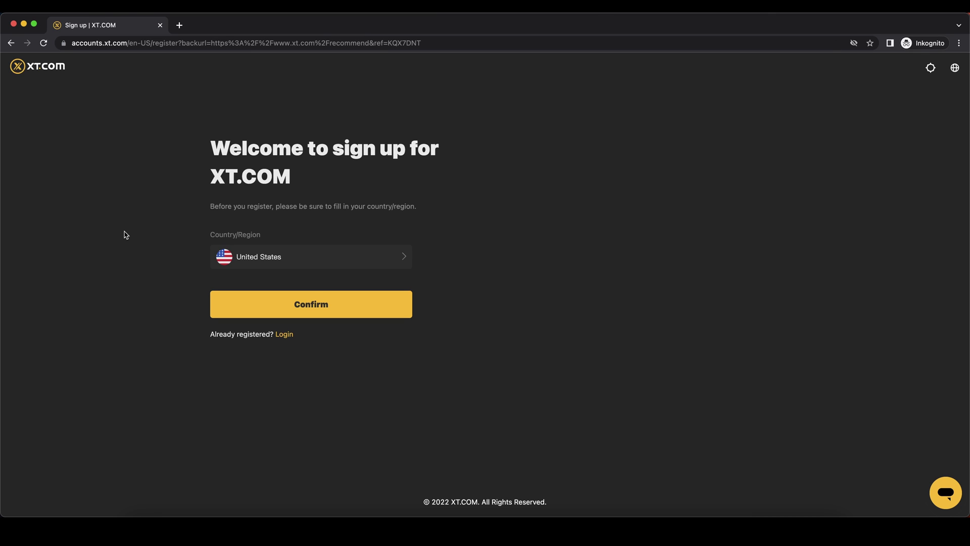
Step: Choose the country of residence and confirm it to finish creating the account
left_click(378, 260)
scroll(476, 240, "down", 5)
scroll(478, 240, "down", 5)
scroll(476, 245, "down", 5)
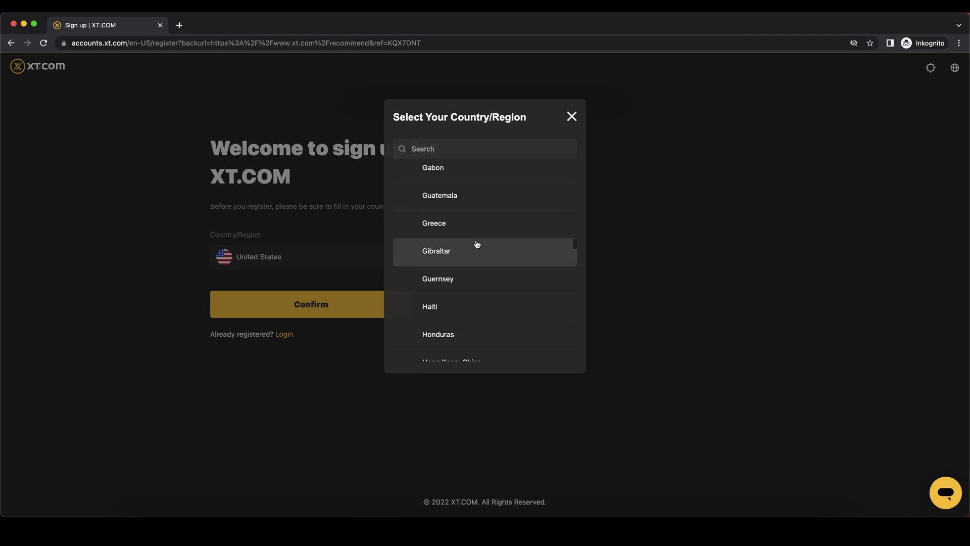
scroll(476, 244, "down", 5)
left_click(185, 242)
left_click(300, 303)
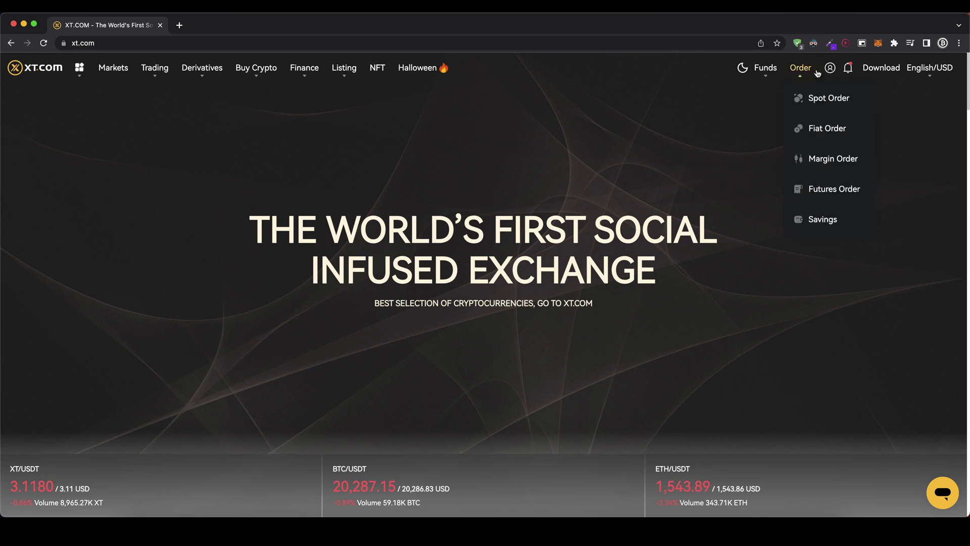
mouse_move(829, 68)
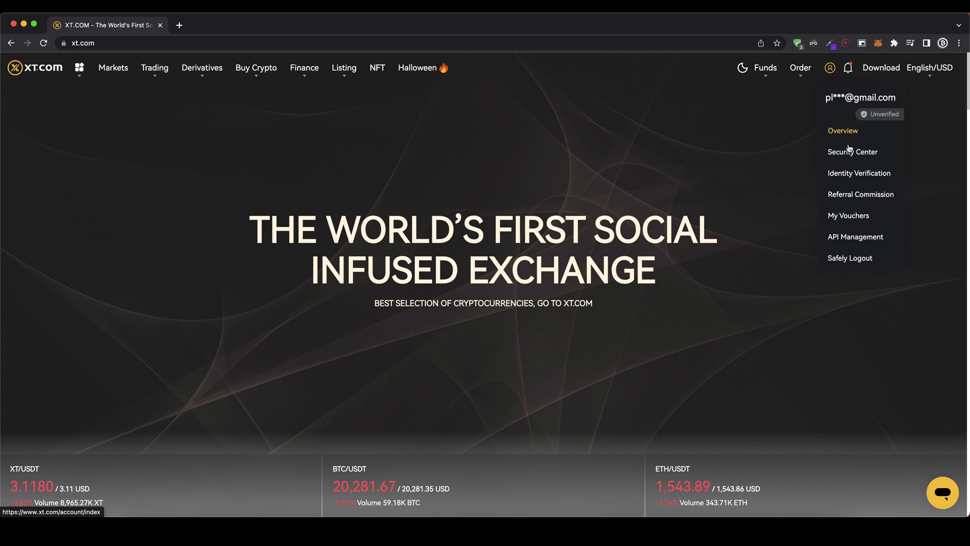
Step: View the Security Center and highlight the Two-factor Authentication and Google Authenticator (Recommend) entries
left_click(849, 153)
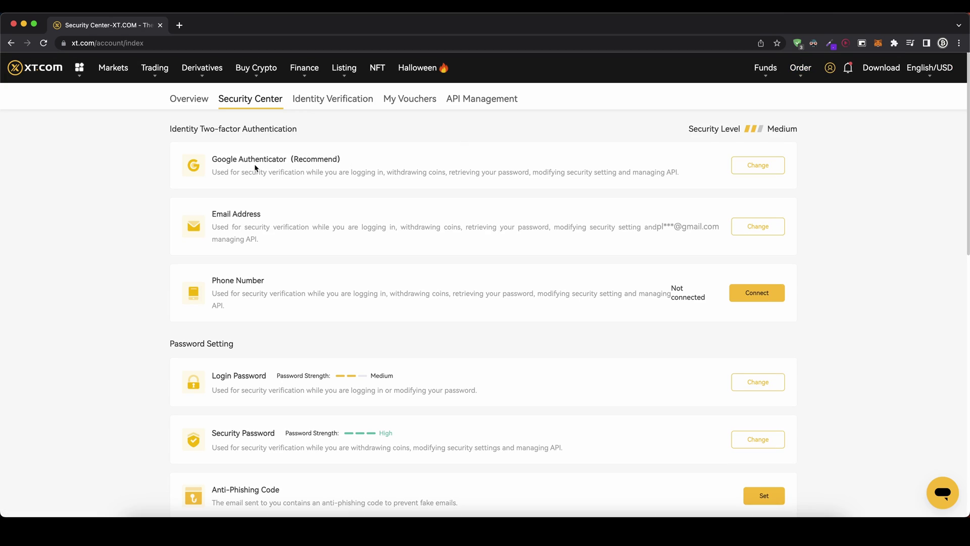
left_click_drag(199, 129, 313, 128)
left_click(320, 129)
left_click_drag(213, 157, 346, 161)
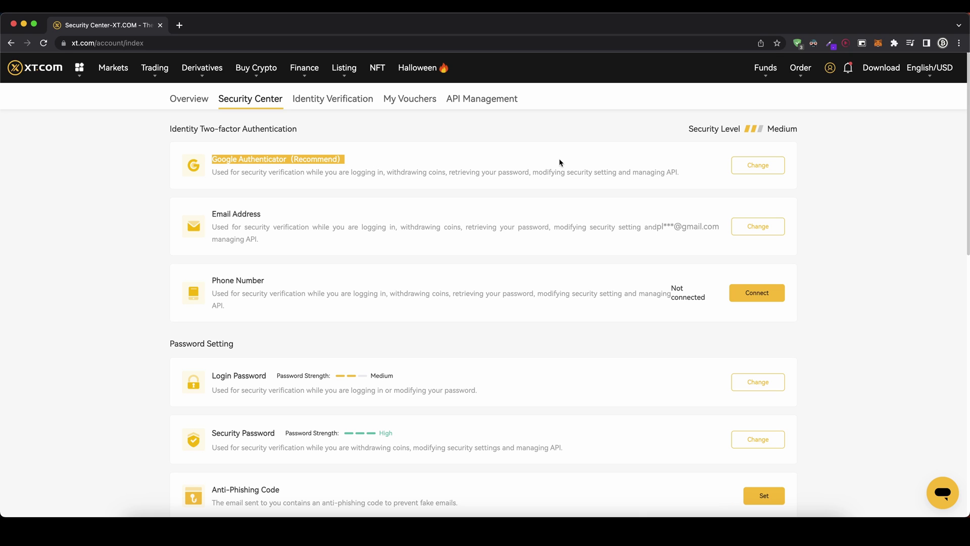
left_click(701, 166)
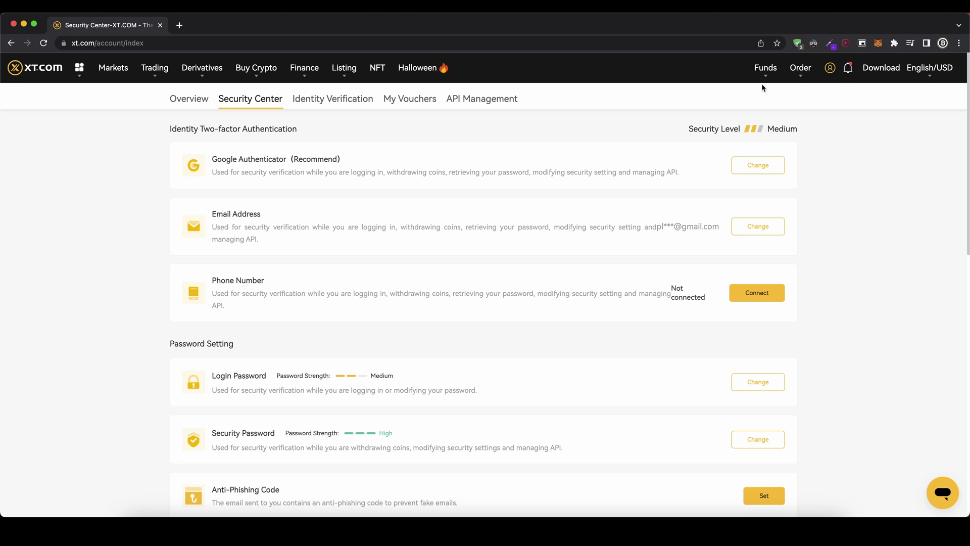
Step: View the wallet Overview, then return to the Spot account's token balances (~0.0057 BTC, $116)
mouse_move(765, 67)
left_click(778, 122)
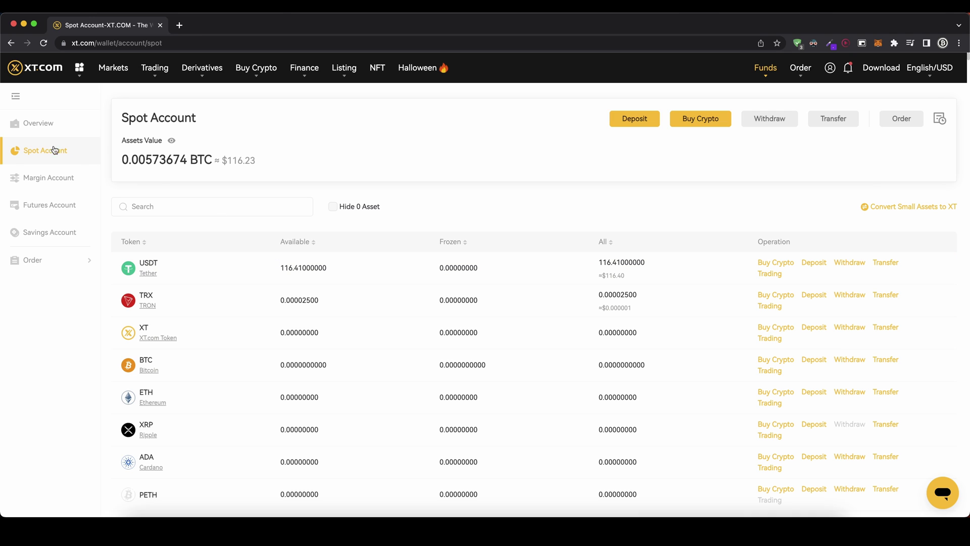
left_click(38, 132)
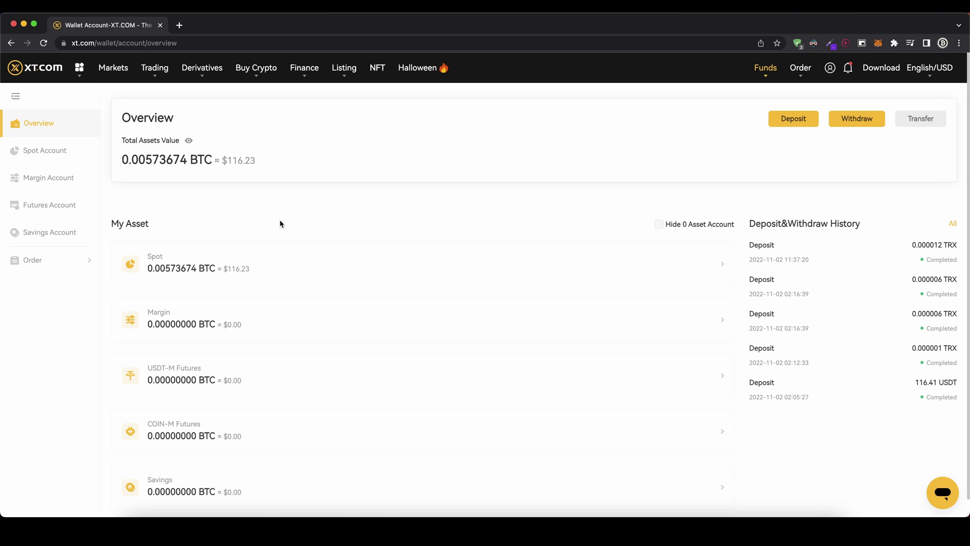
left_click(163, 262)
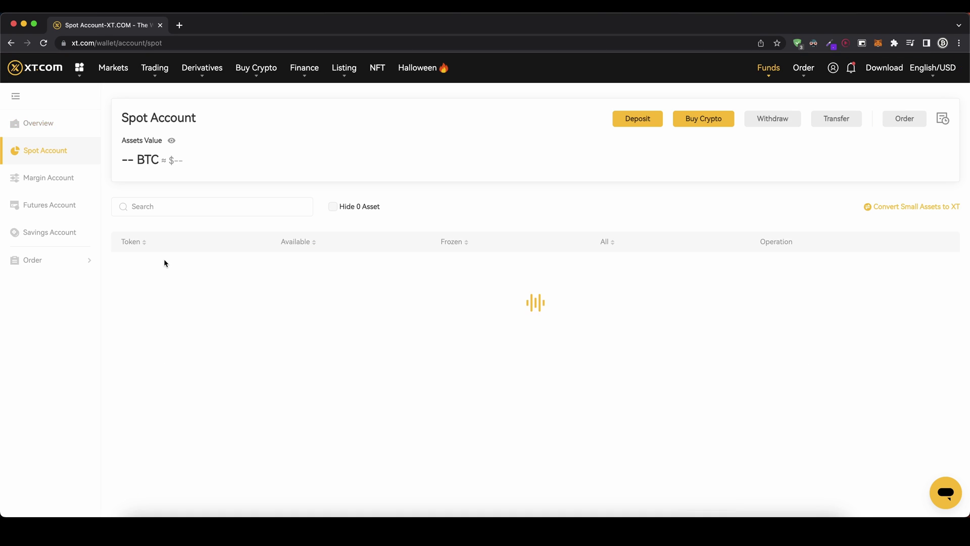
Step: Reveal the BTC deposit address on the Bitcoin network and copy it
left_click(634, 122)
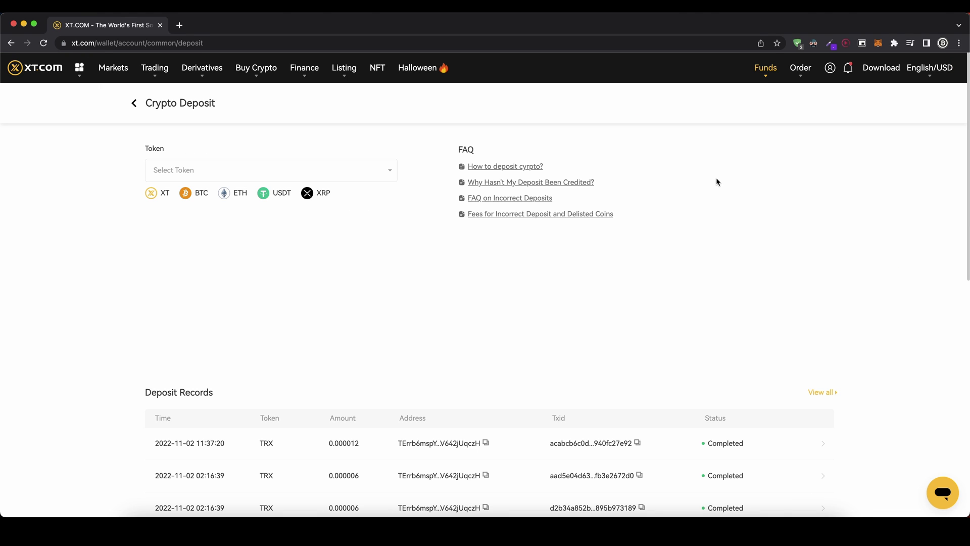
left_click(338, 178)
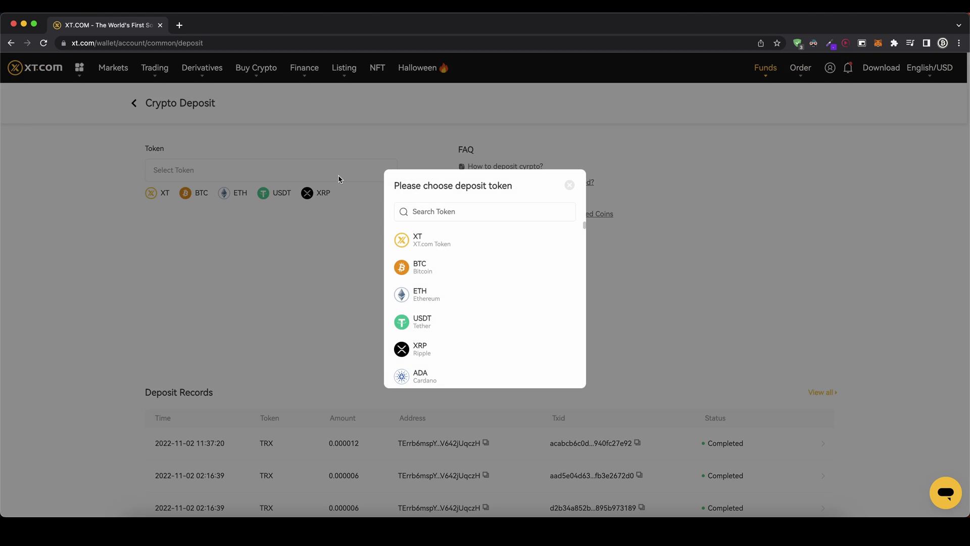
left_click(455, 264)
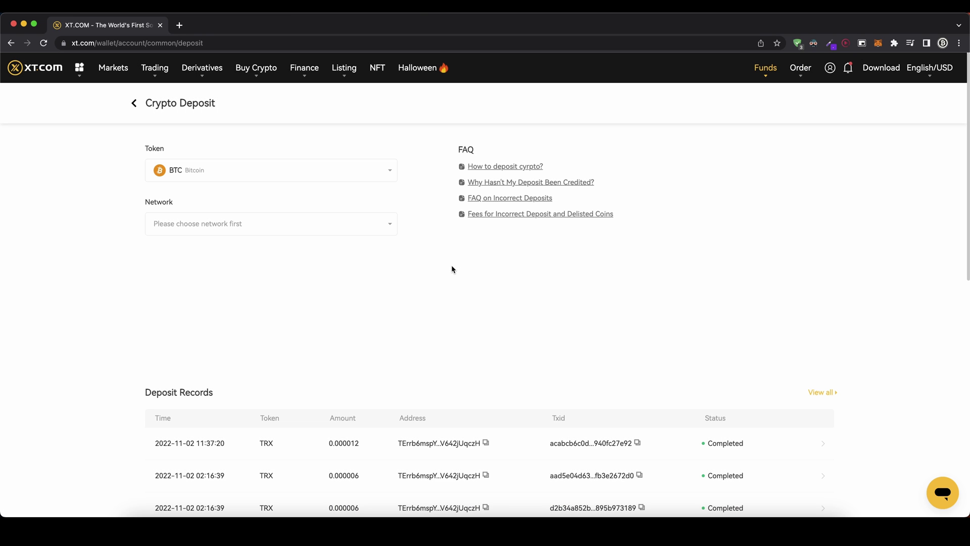
left_click(373, 224)
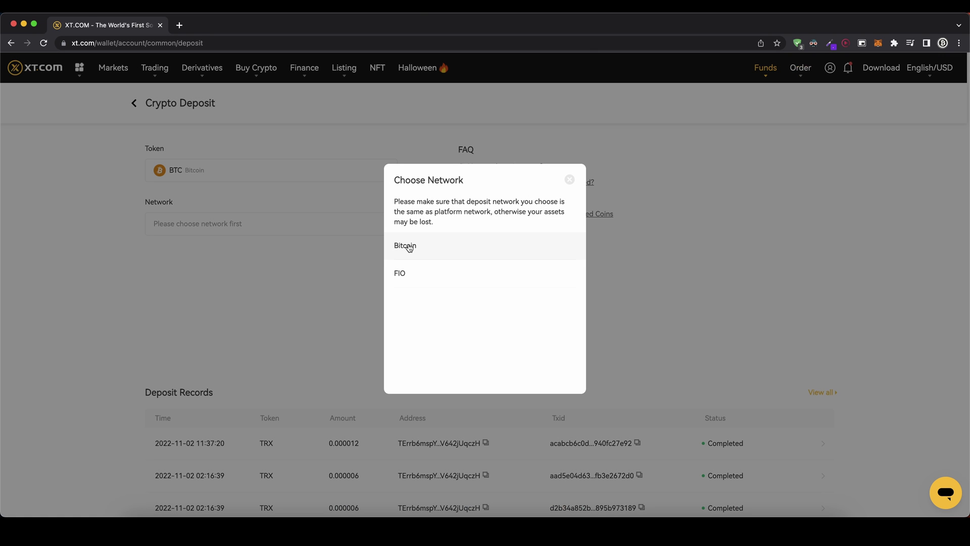
left_click(408, 247)
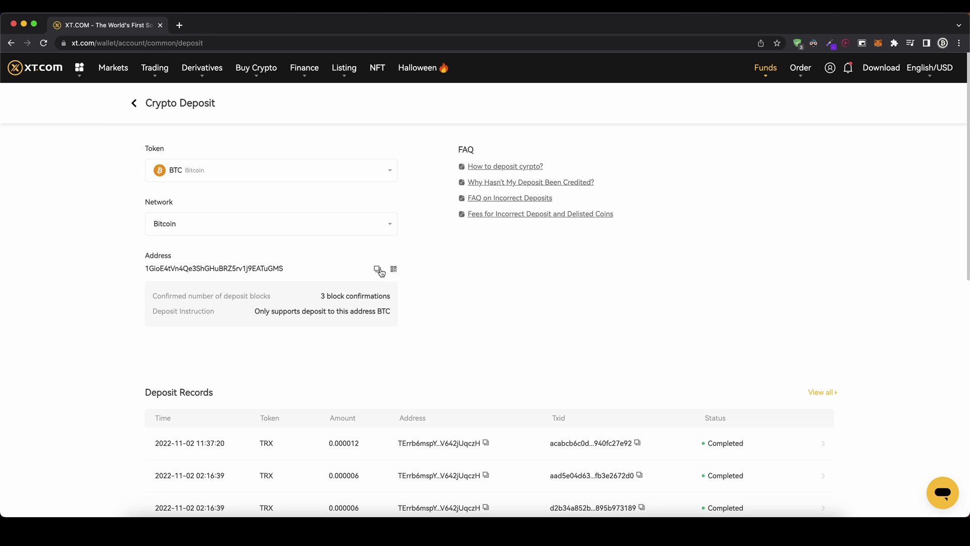
left_click(383, 269)
Step: Reveal the USDT deposit address on Tron (TRC20), select it and copy it
left_click(271, 166)
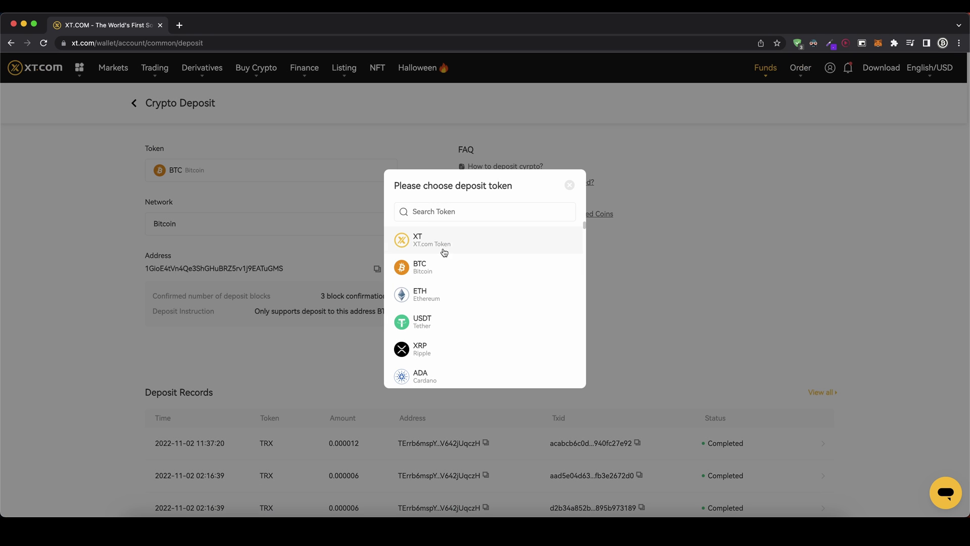
left_click(432, 321)
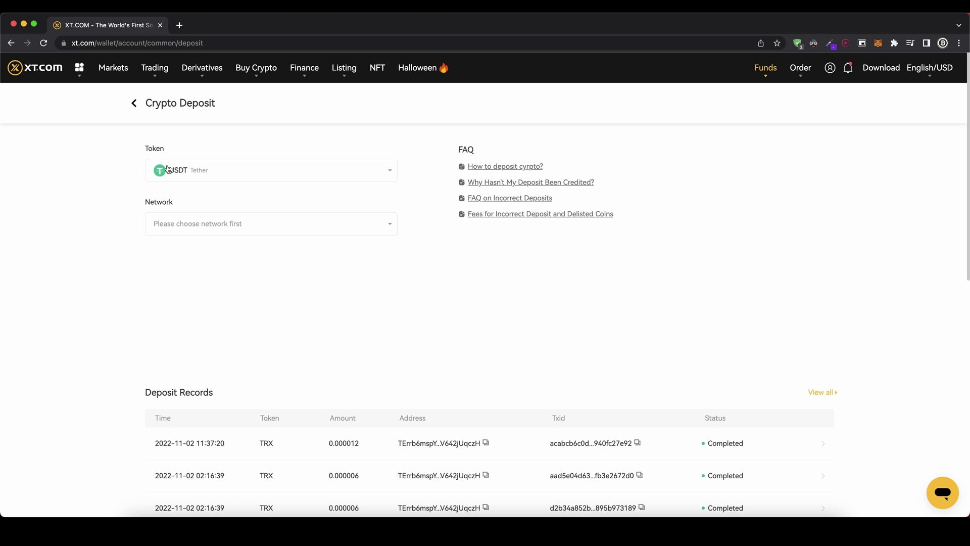
left_click(218, 228)
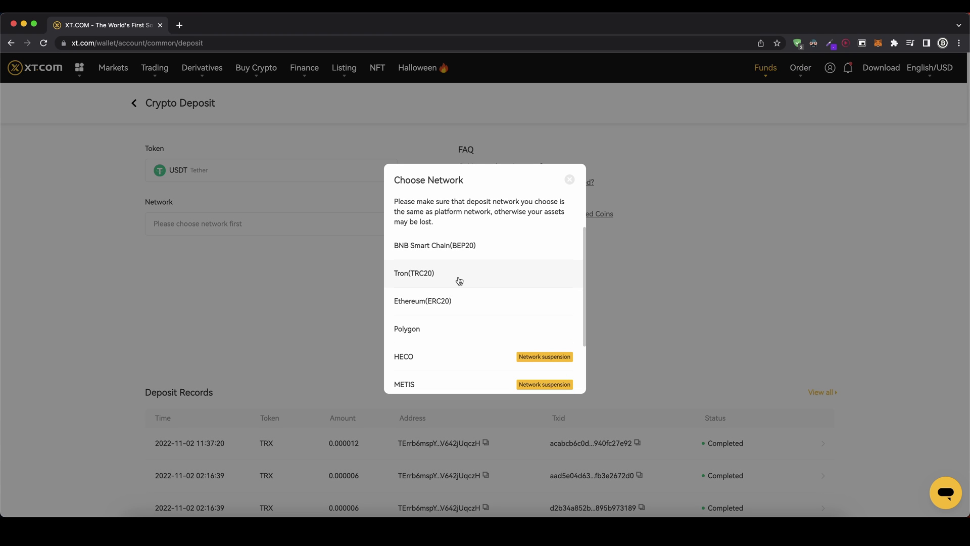
left_click(459, 281)
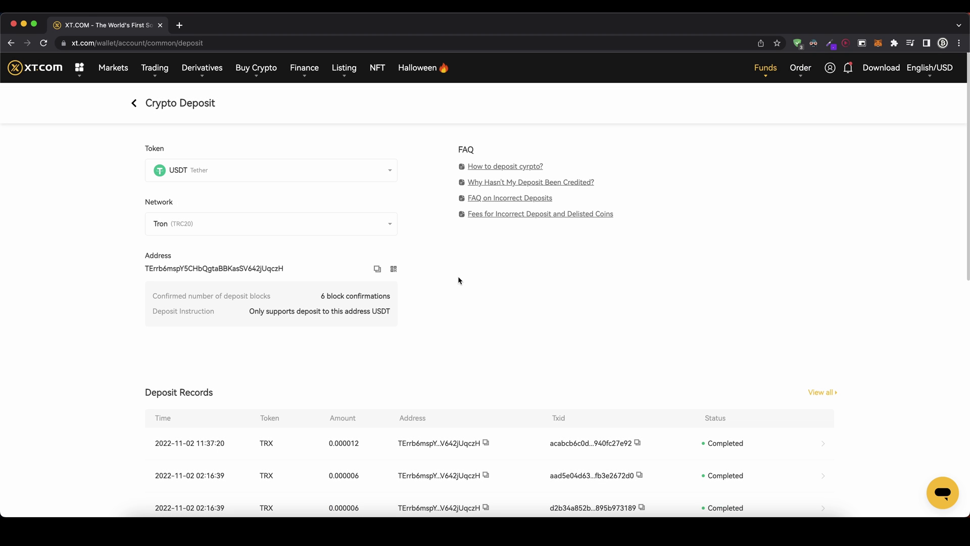
left_click_drag(151, 268, 297, 267)
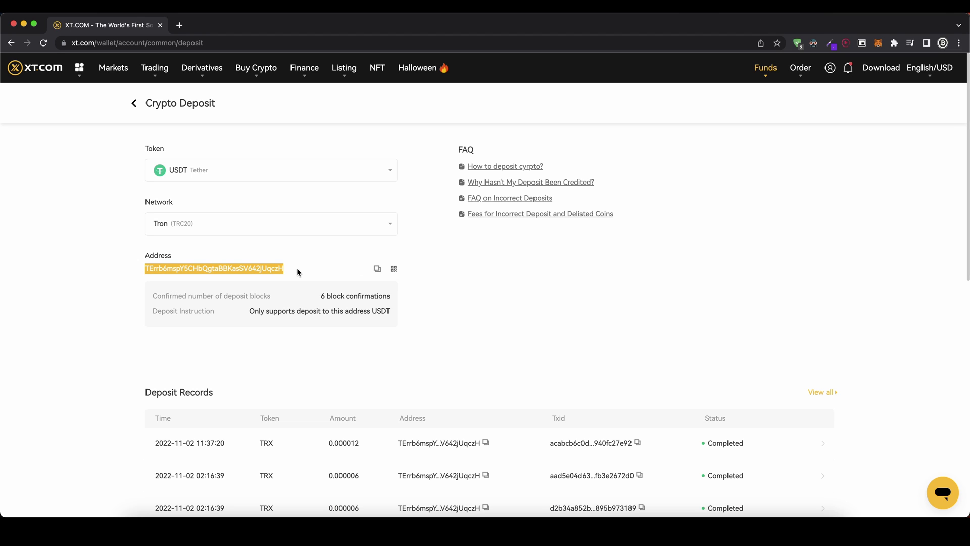
left_click(376, 267)
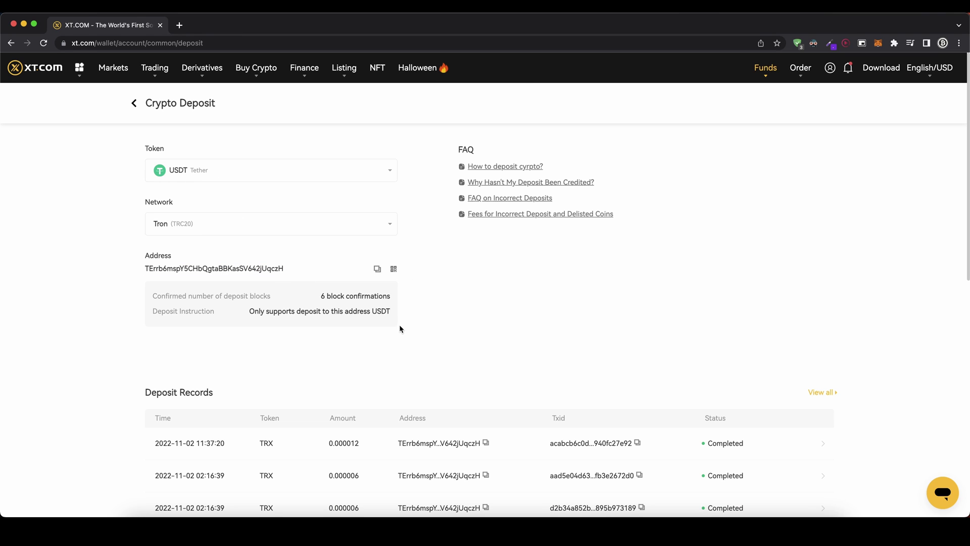
scroll(400, 324, "down", 3)
scroll(398, 327, "down", 2)
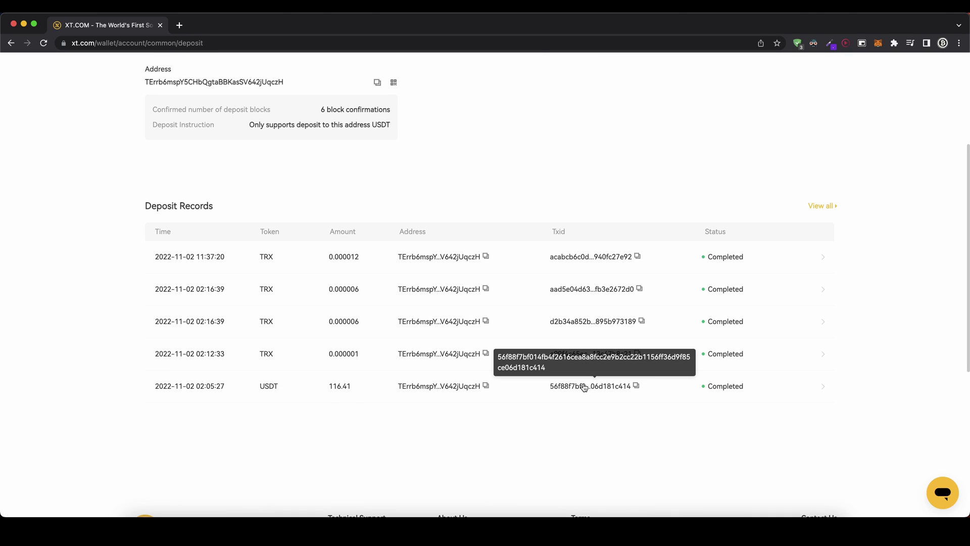
scroll(529, 430, "up", 5)
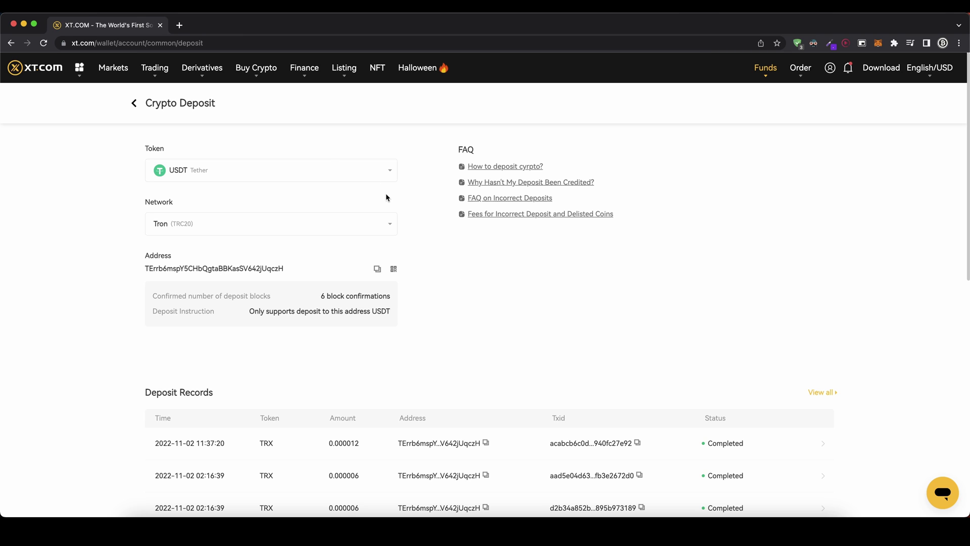
mouse_move(256, 67)
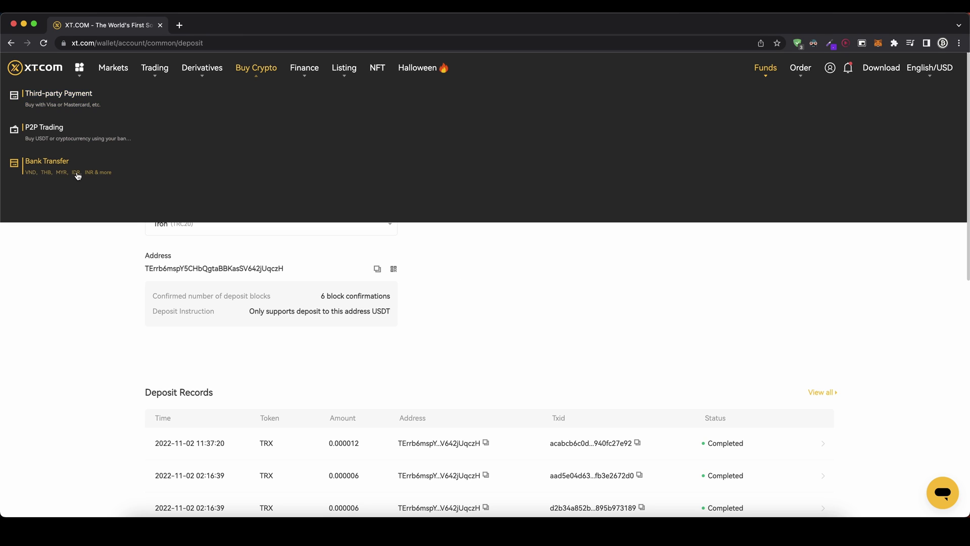
Step: On the third-party buy page, search the spend currencies and keep USD as the spend currency
left_click(66, 94)
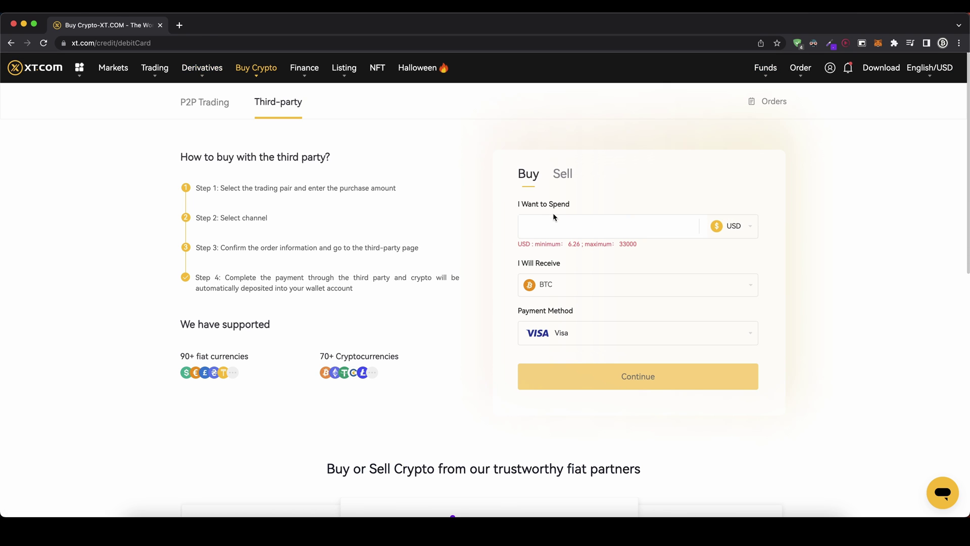
left_click(657, 226)
type("200")
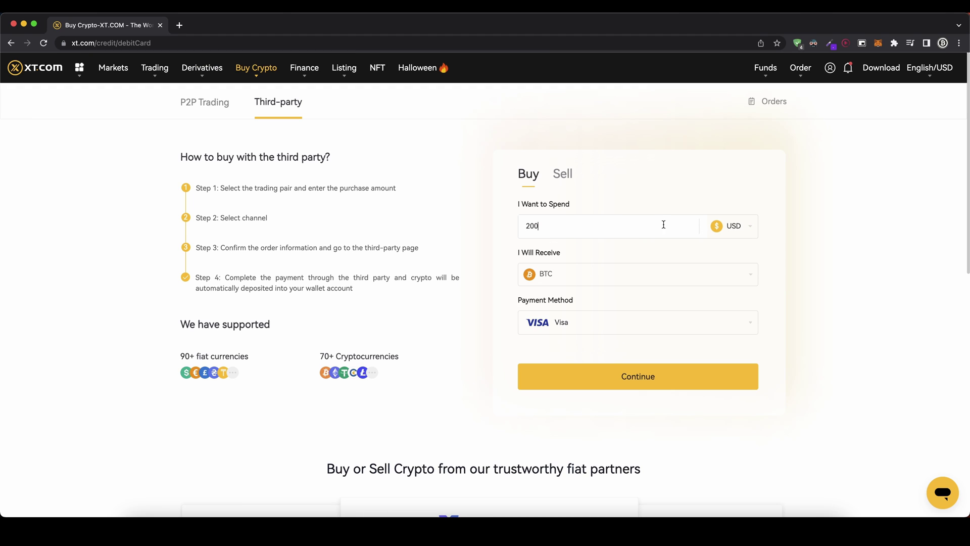
left_click(737, 233)
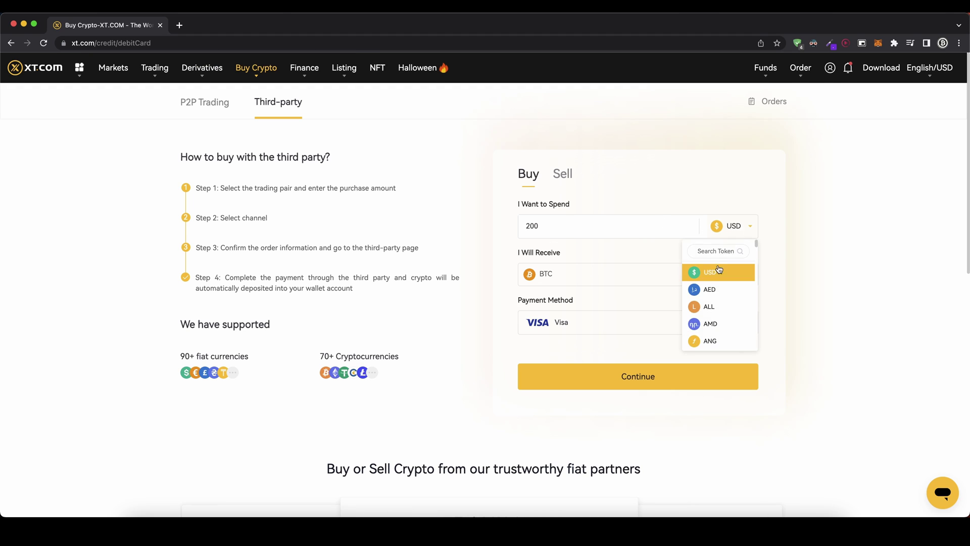
scroll(715, 277, "down", 1)
scroll(713, 265, "up", 1)
type("eur")
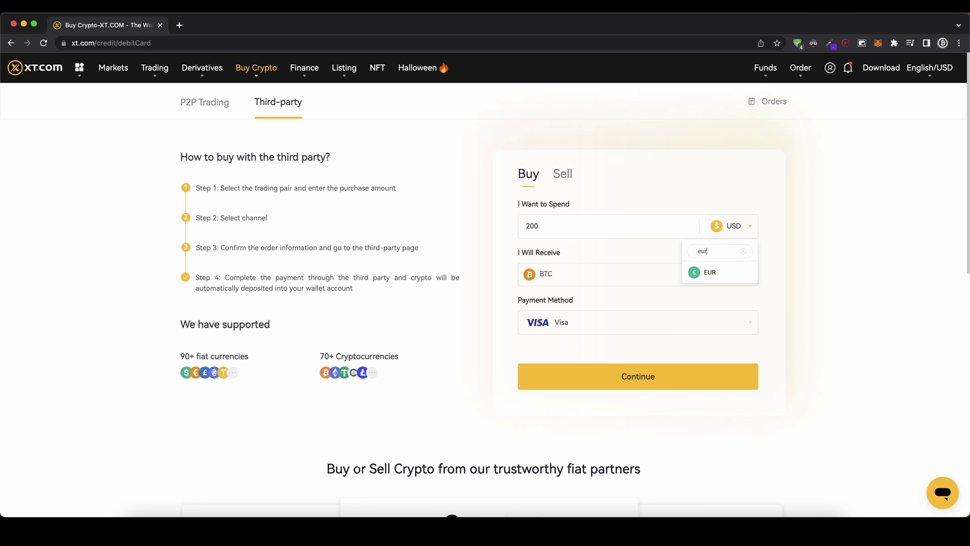
key("BackSpace")
key("BackSpace")
type("gbp")
left_click(745, 253)
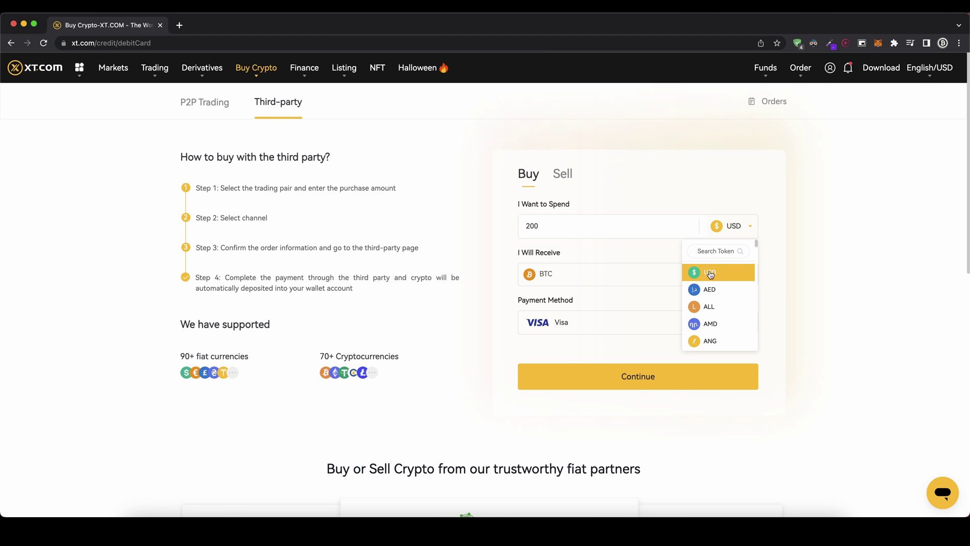
left_click(807, 238)
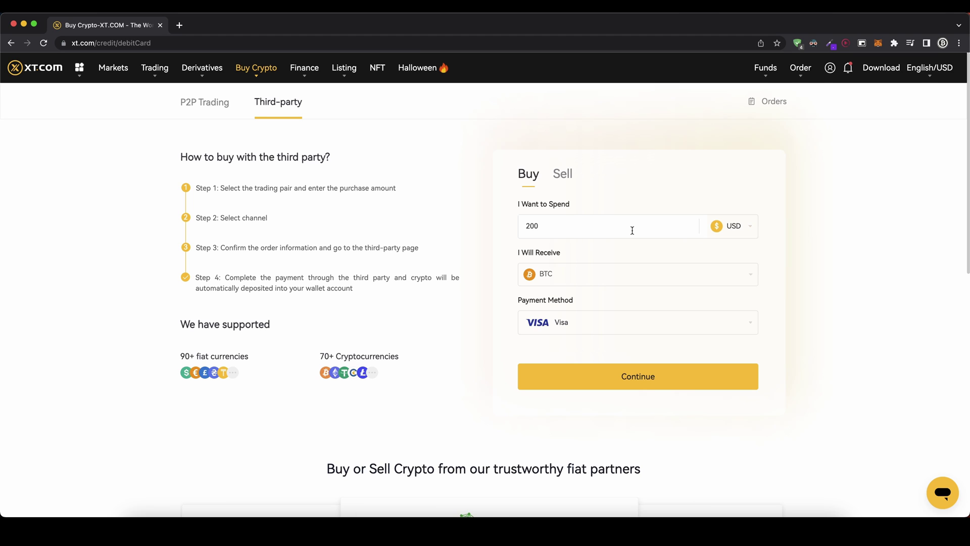
Step: Search the receive tokens and keep BTC as the token to buy
left_click(621, 285)
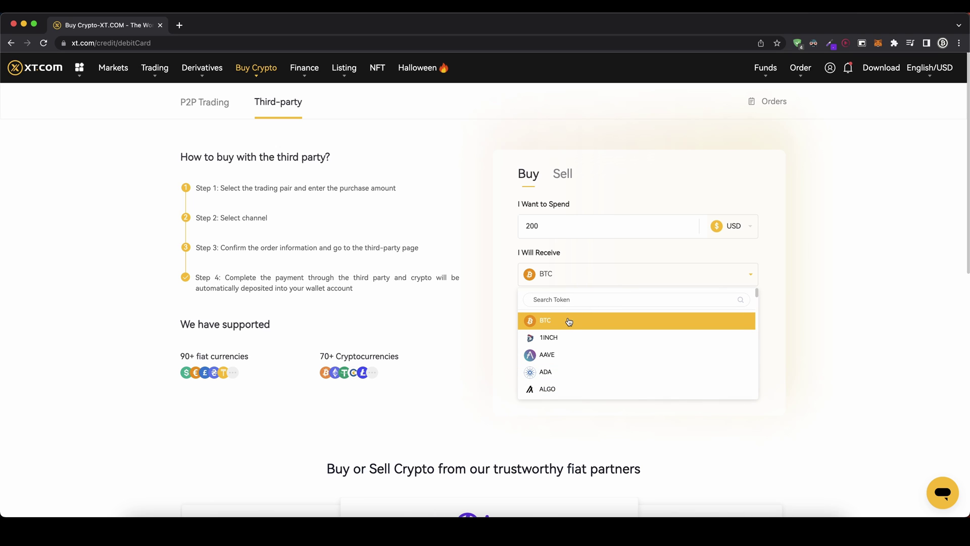
scroll(570, 320, "down", 2)
scroll(571, 322, "down", 3)
scroll(569, 324, "down", 3)
scroll(568, 325, "up", 2)
scroll(569, 322, "up", 2)
scroll(568, 320, "up", 2)
scroll(566, 316, "up", 2)
scroll(565, 317, "up", 5)
type("u")
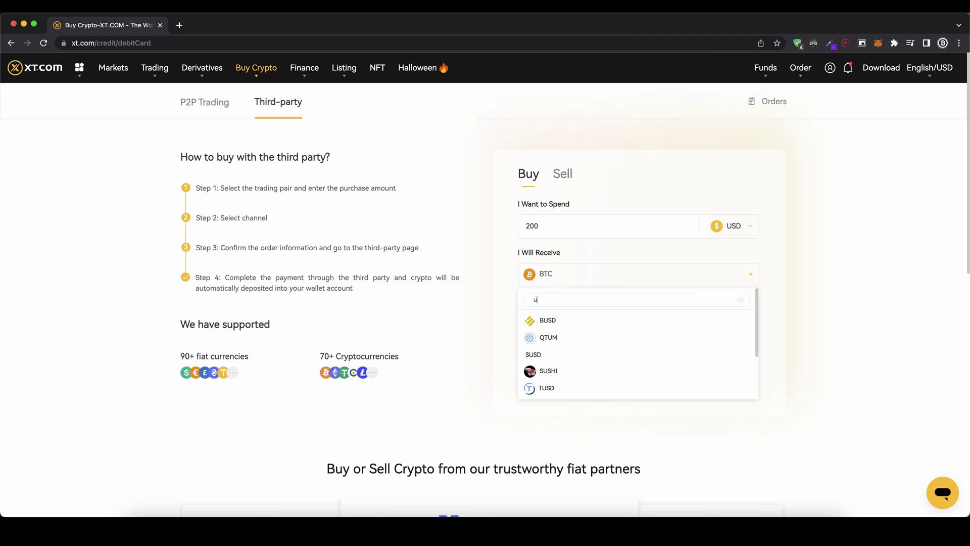
type("sdt")
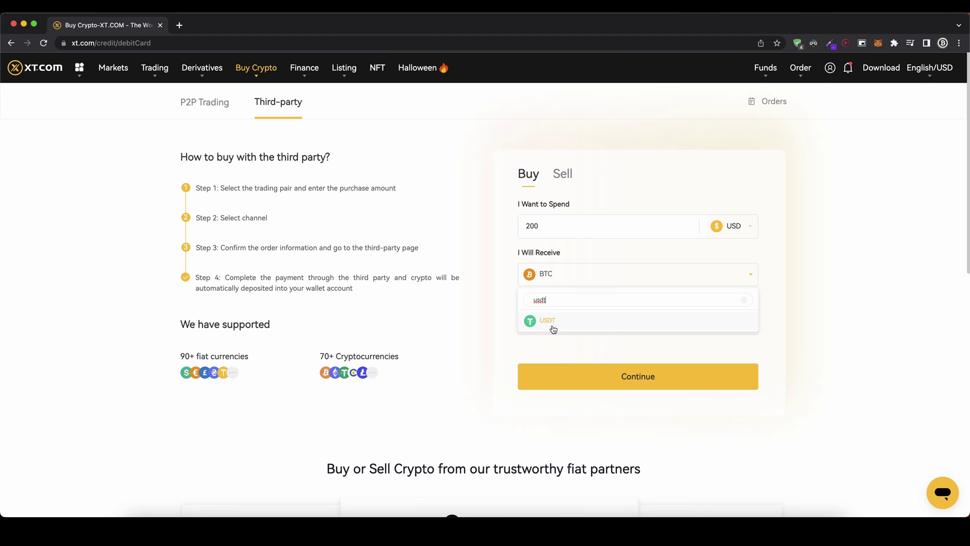
left_click(741, 302)
left_click(607, 270)
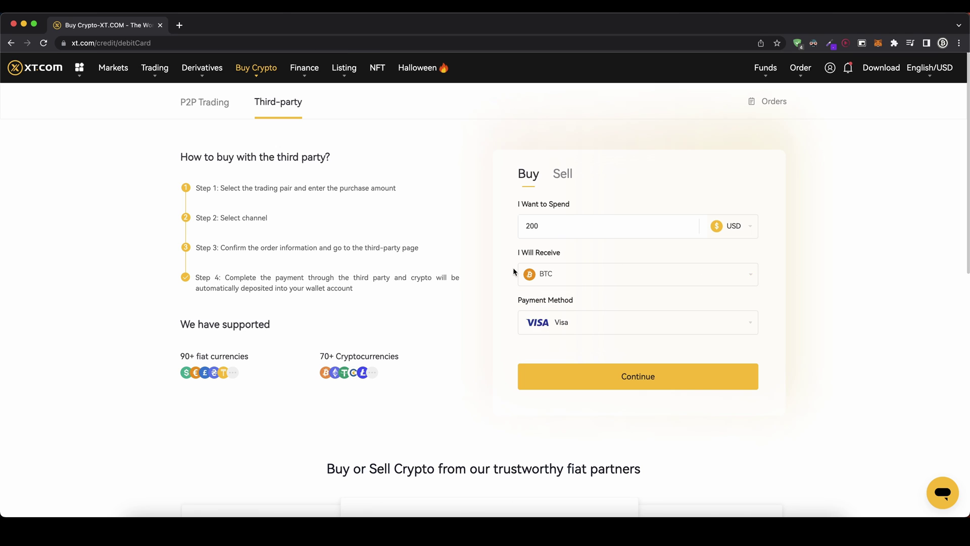
left_click(581, 322)
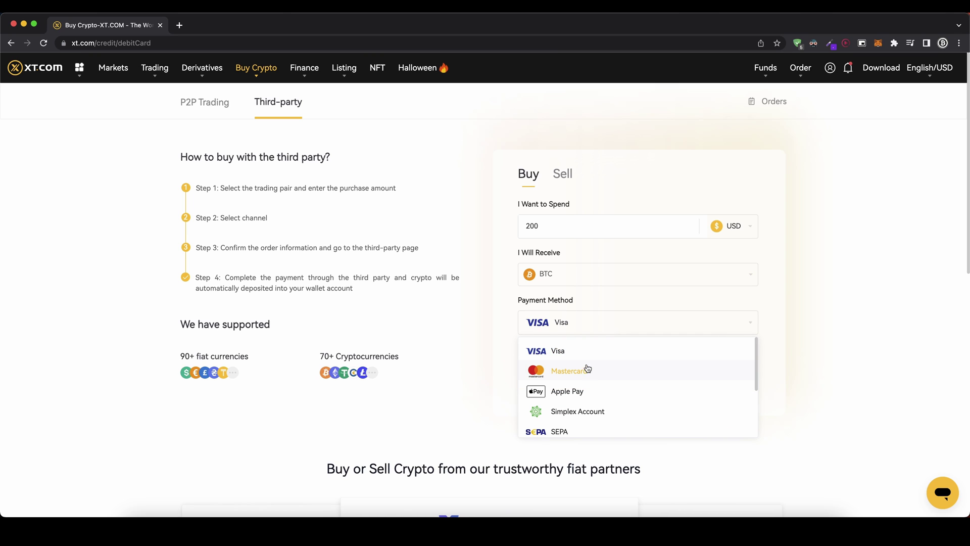
scroll(587, 390, "down", 1)
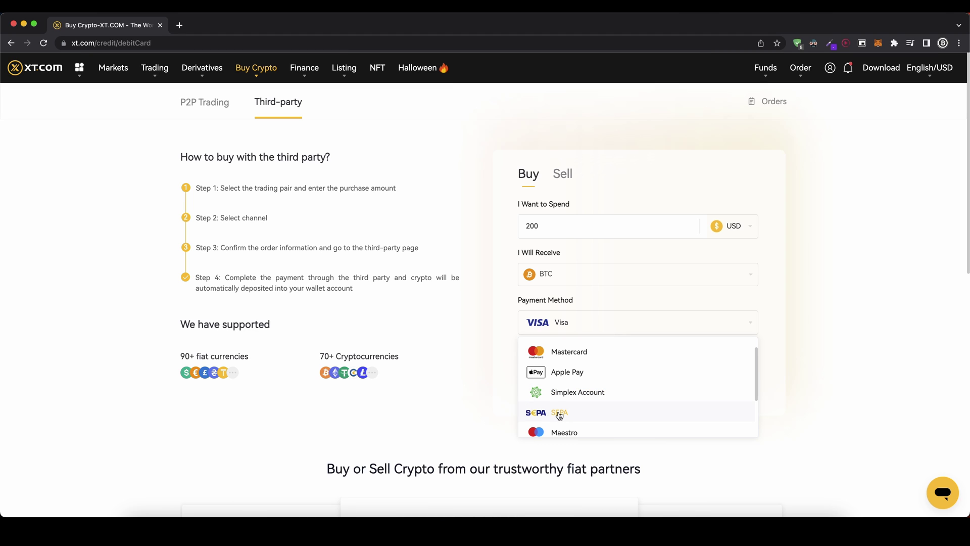
scroll(559, 413, "down", 2)
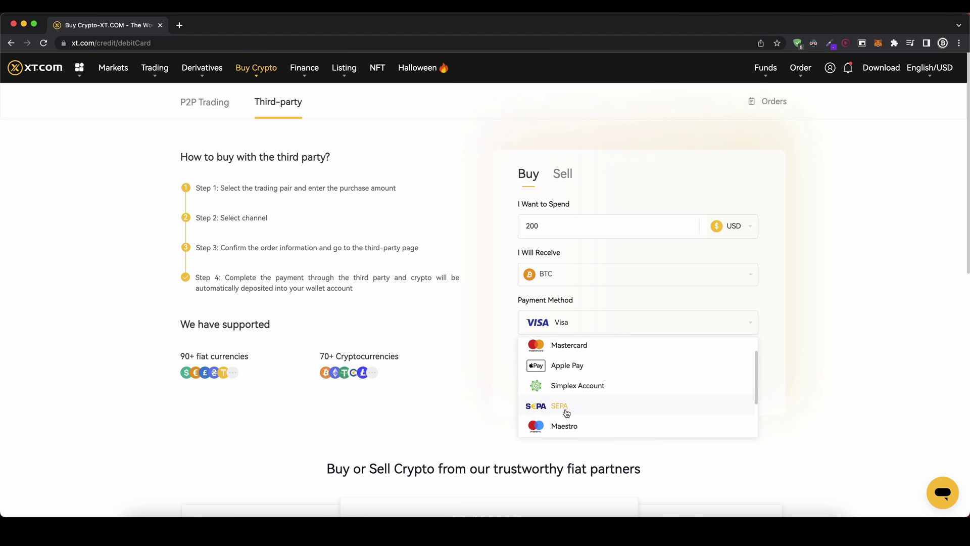
scroll(559, 404, "down", 2)
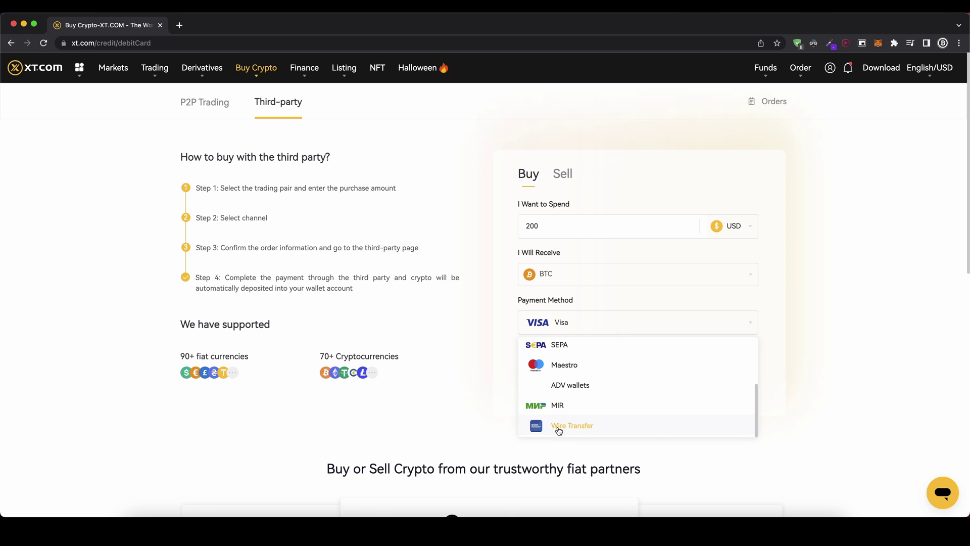
scroll(594, 394, "up", 4)
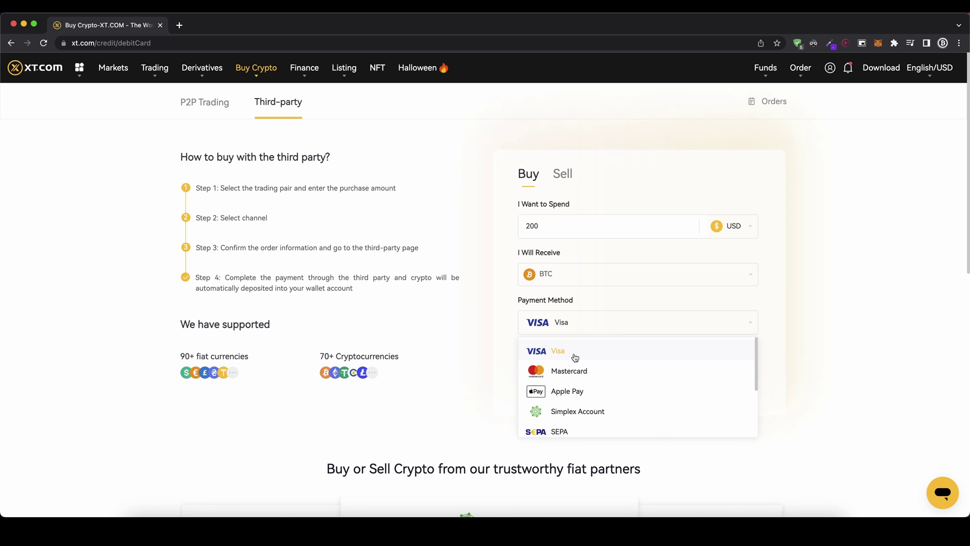
left_click(573, 358)
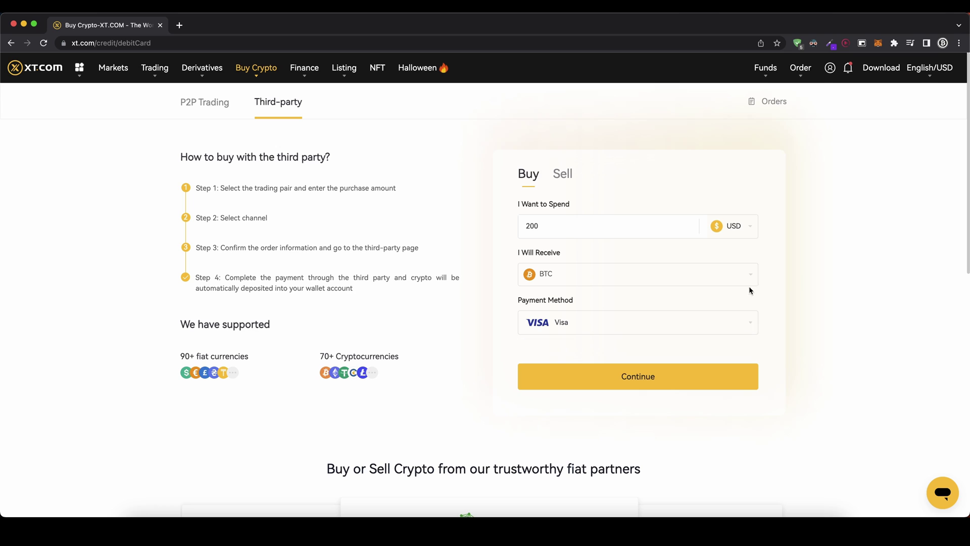
Step: Continue to the payment channel list and confirm simplex as the channel
left_click(621, 380)
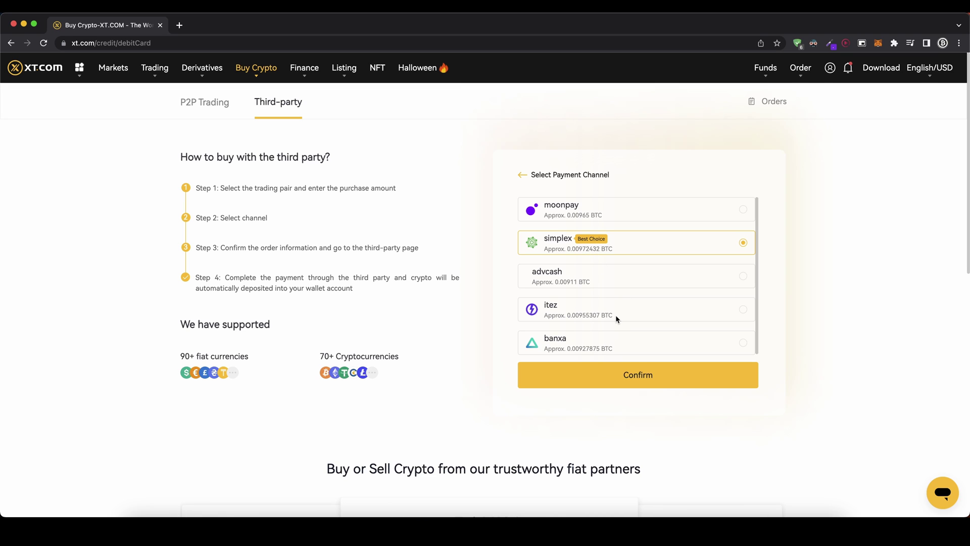
scroll(616, 278, "down", 1)
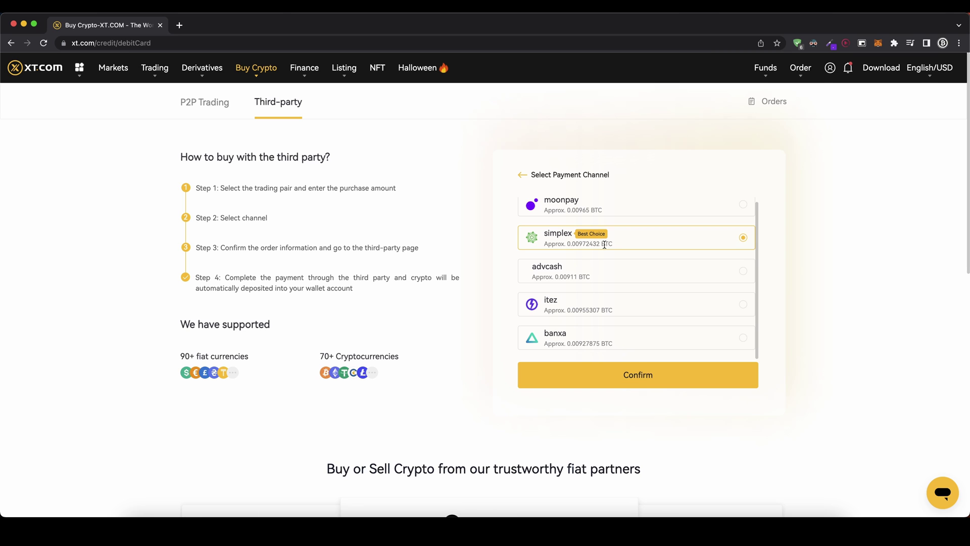
left_click(635, 376)
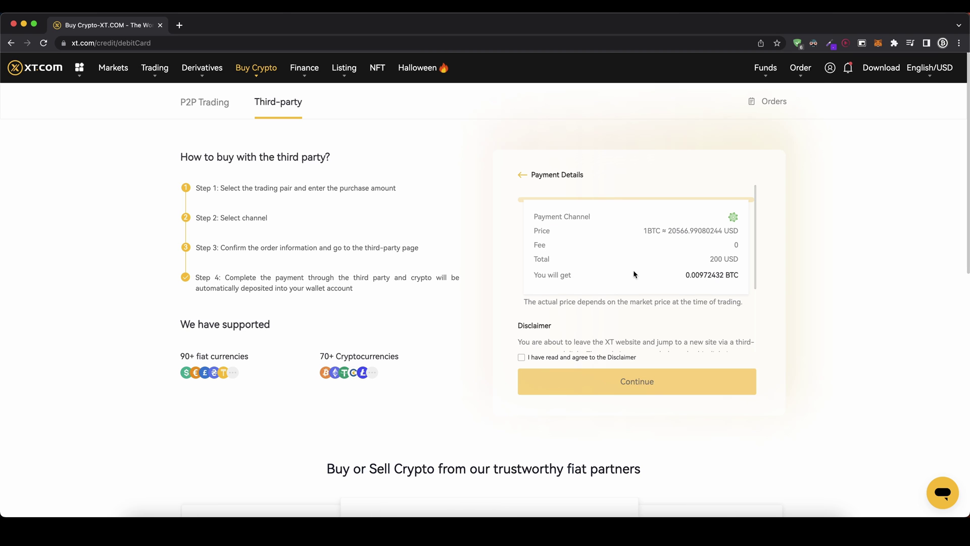
Step: Review the BTC price, agree to the disclaimer and continue to the Simplex checkout
left_click_drag(653, 231, 719, 231)
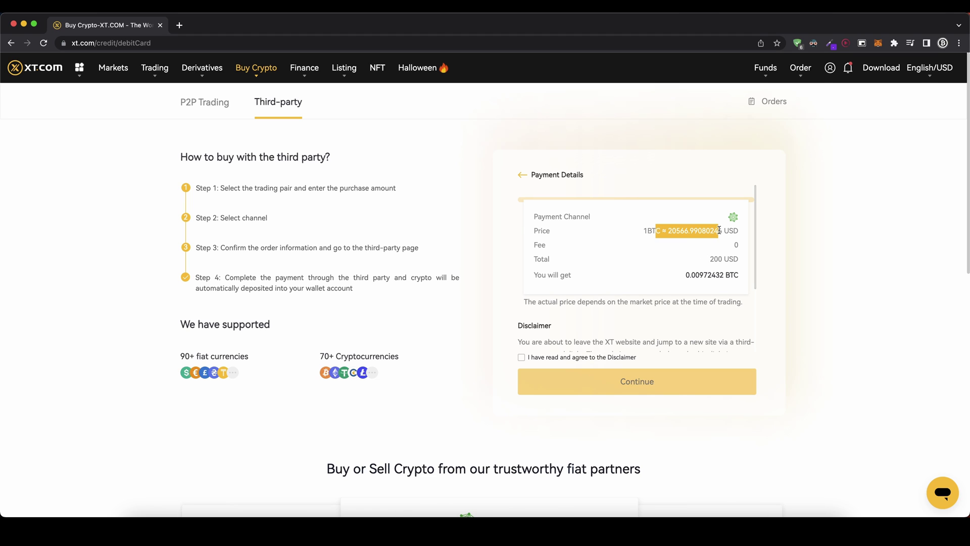
left_click(521, 357)
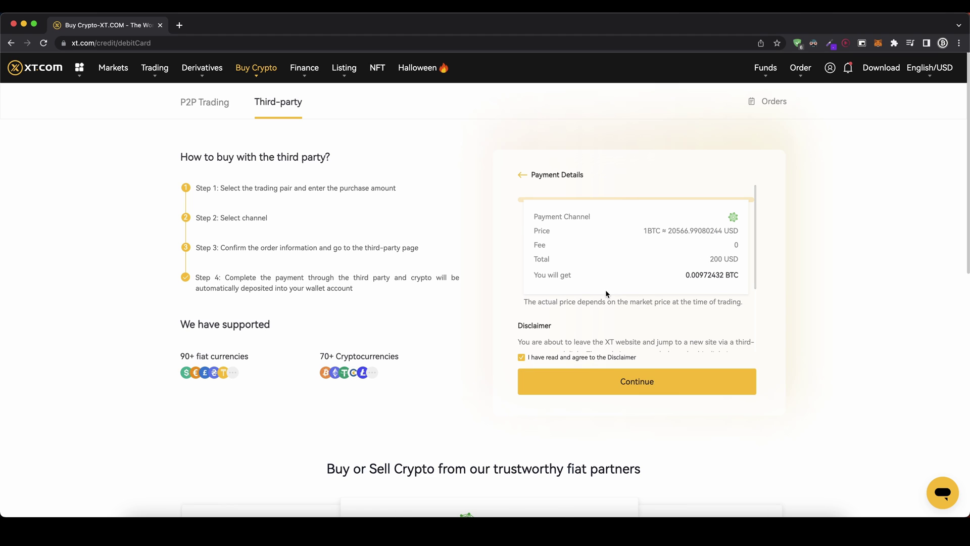
left_click(633, 374)
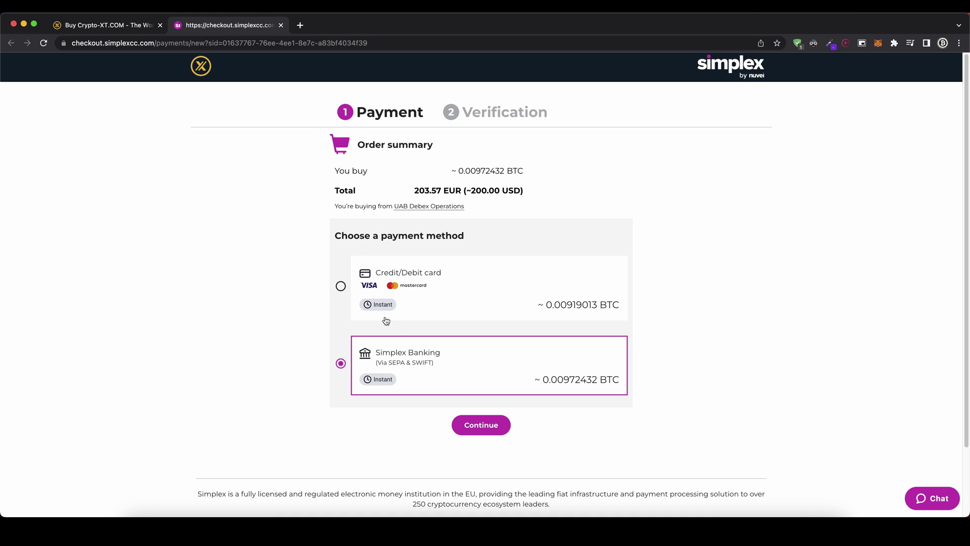
Step: Choose Credit/Debit card payment to reach the card details form, then close the Simplex tab
left_click(350, 291)
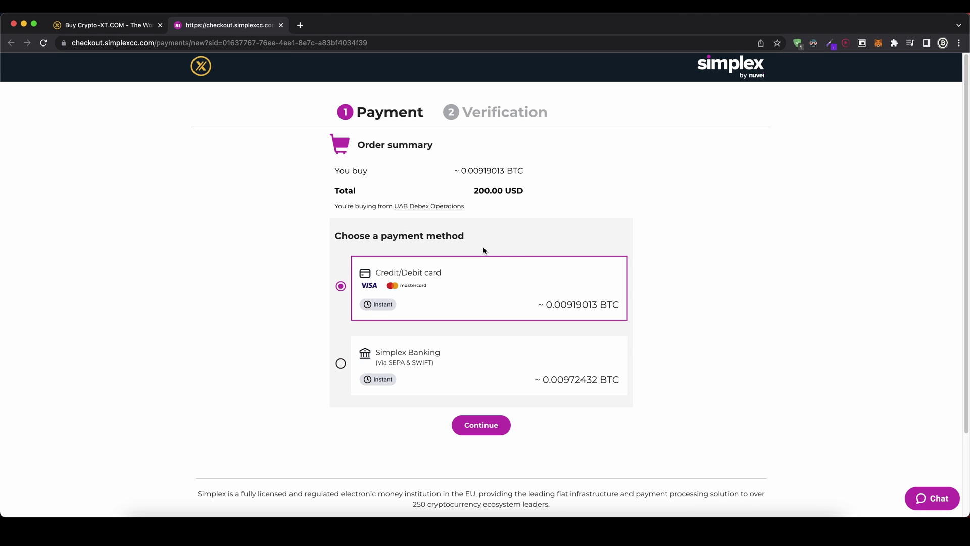
left_click(479, 430)
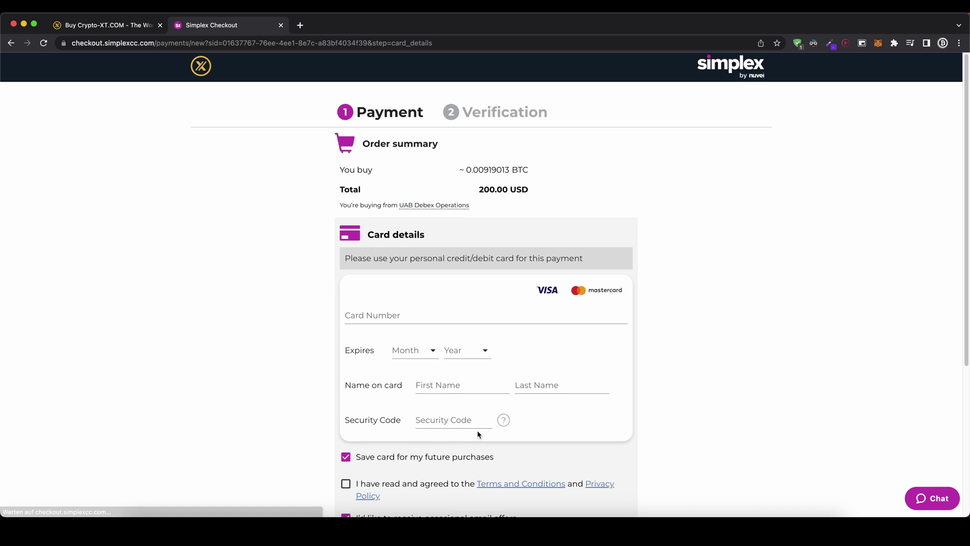
scroll(512, 353, "down", 2)
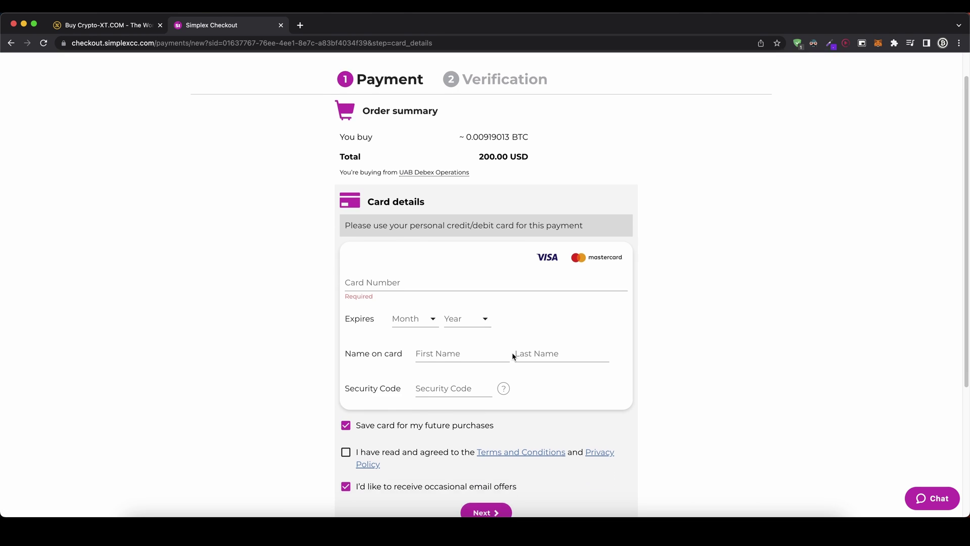
scroll(591, 296, "up", 2)
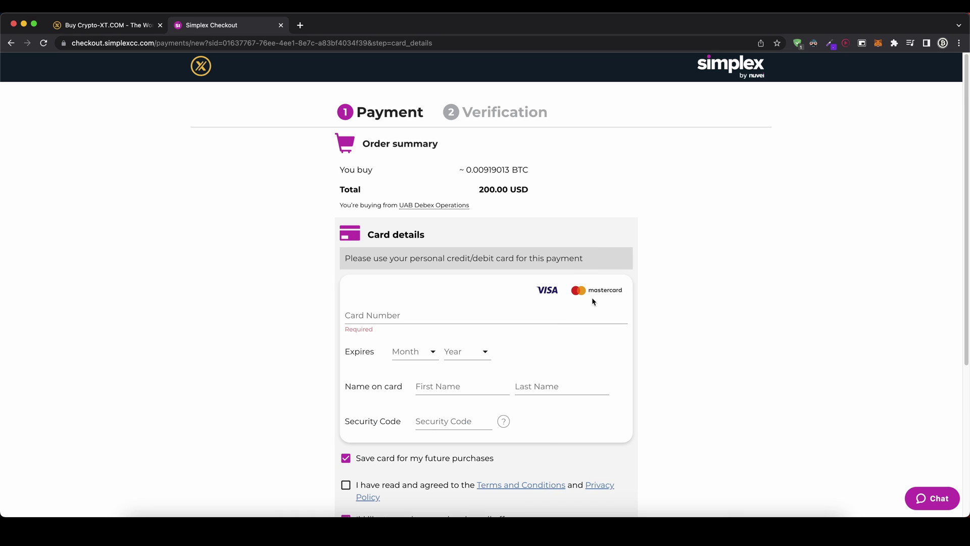
left_click(281, 25)
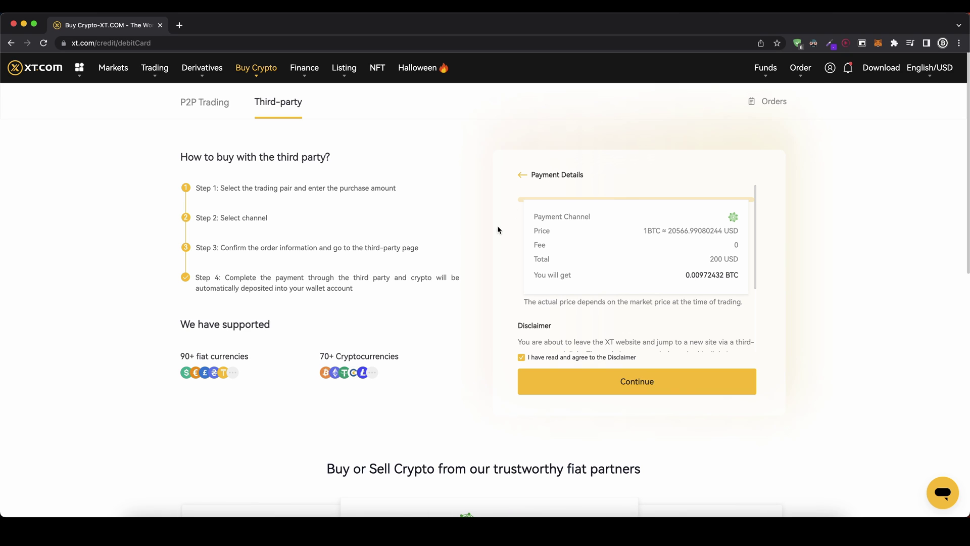
Step: From the Funds overview open the Spot account and highlight the 116.41 USDT available balance
mouse_move(765, 67)
left_click(774, 99)
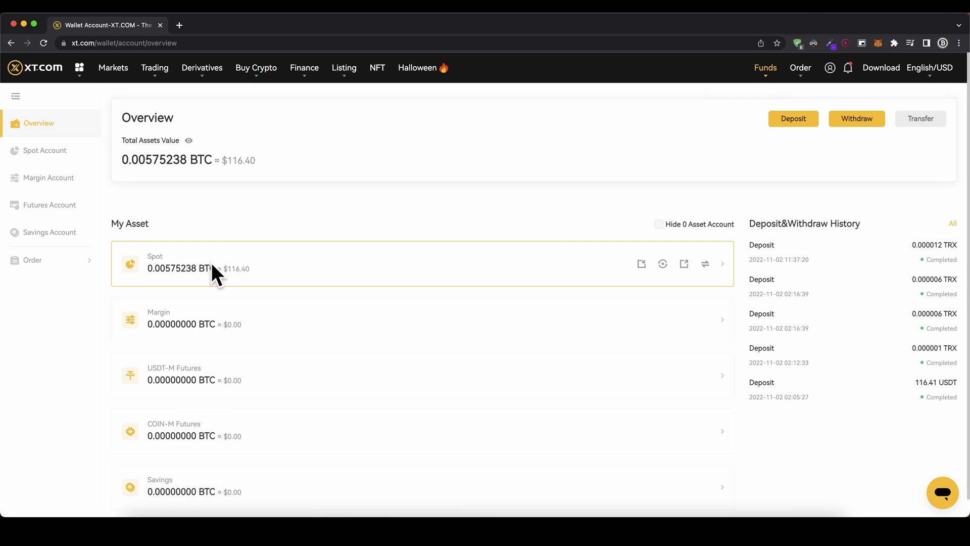
left_click(184, 257)
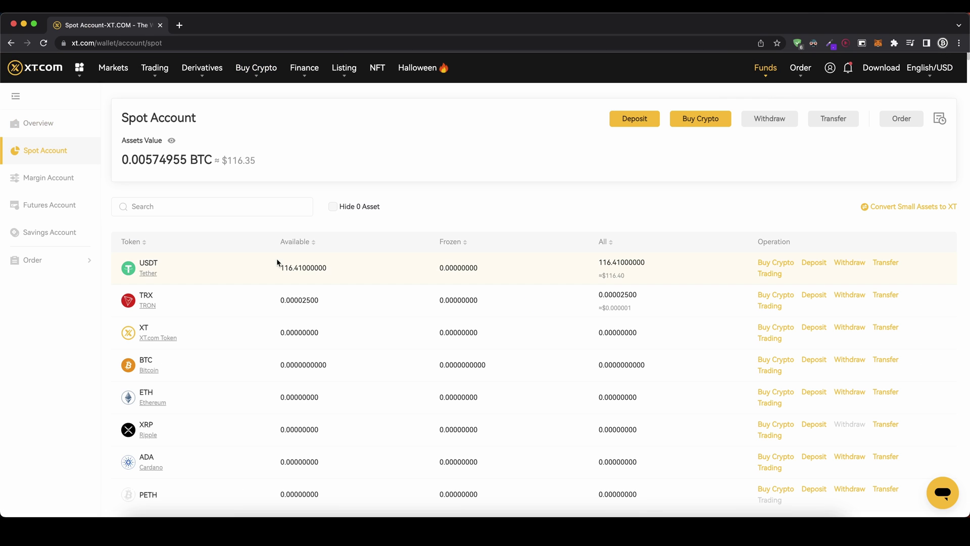
left_click_drag(283, 266, 350, 272)
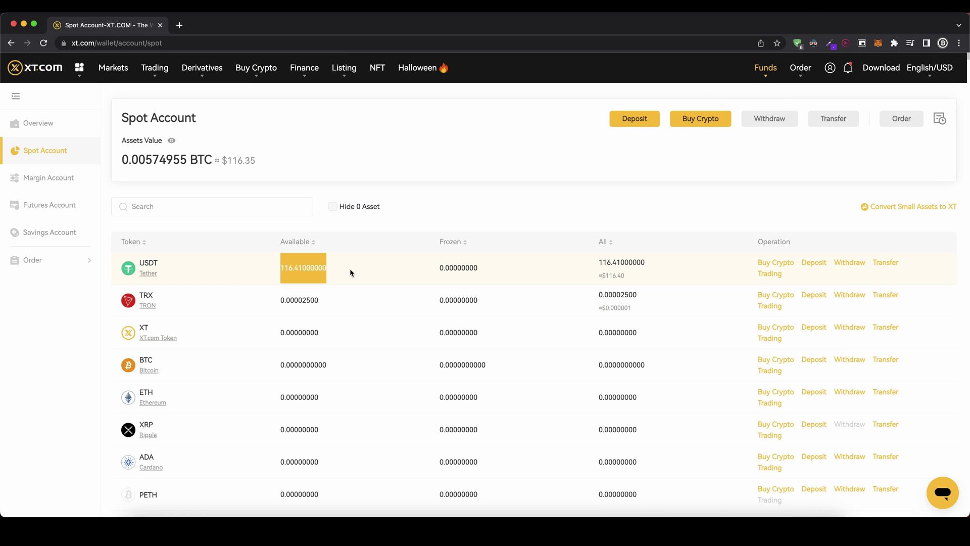